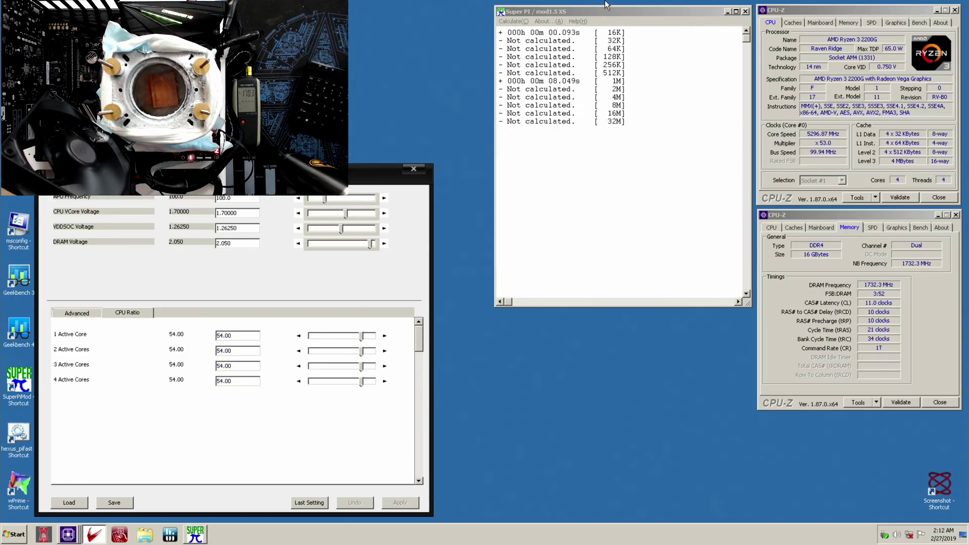
# Step: Run the 1M digit Super PI calculation with the CPU ratio at 54
pyautogui.click(525, 21)
pyautogui.click(514, 30)
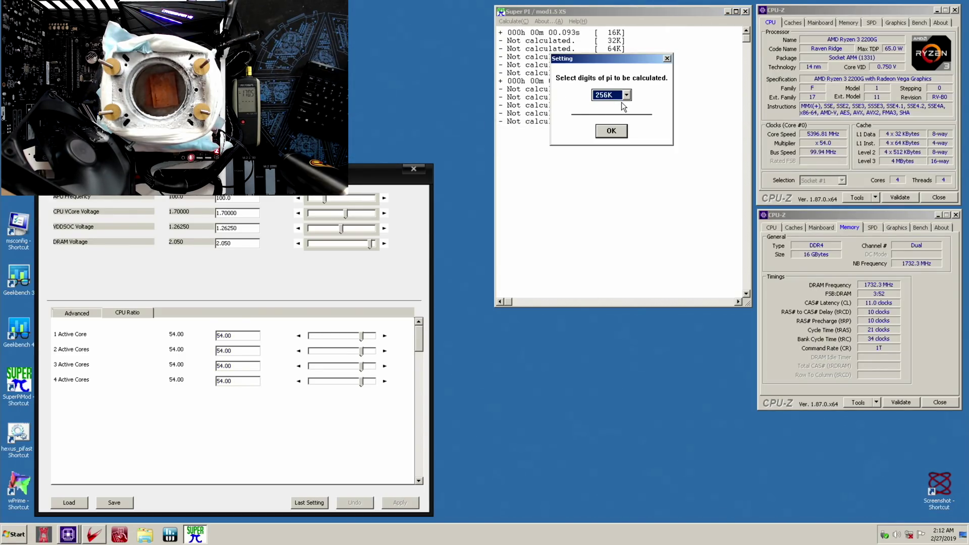
pyautogui.click(612, 132)
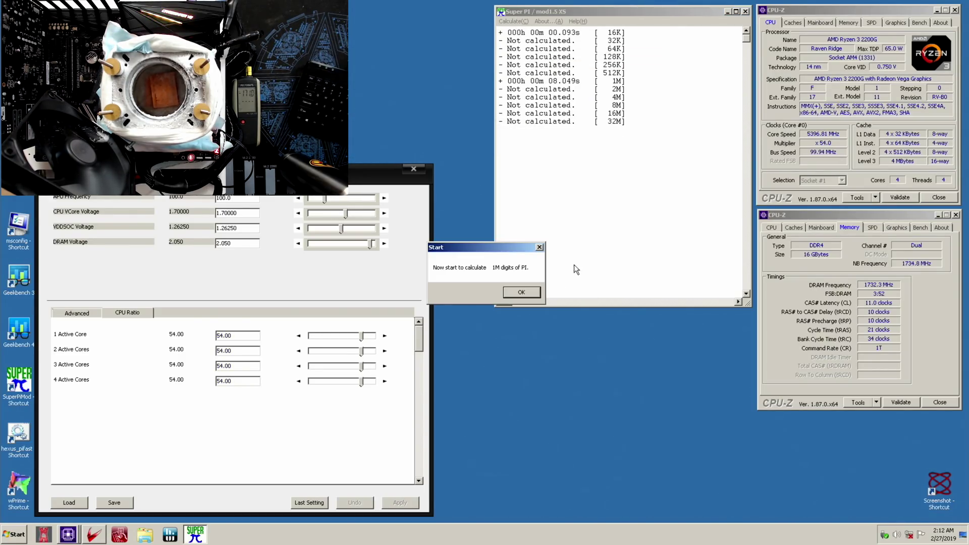
pyautogui.click(530, 293)
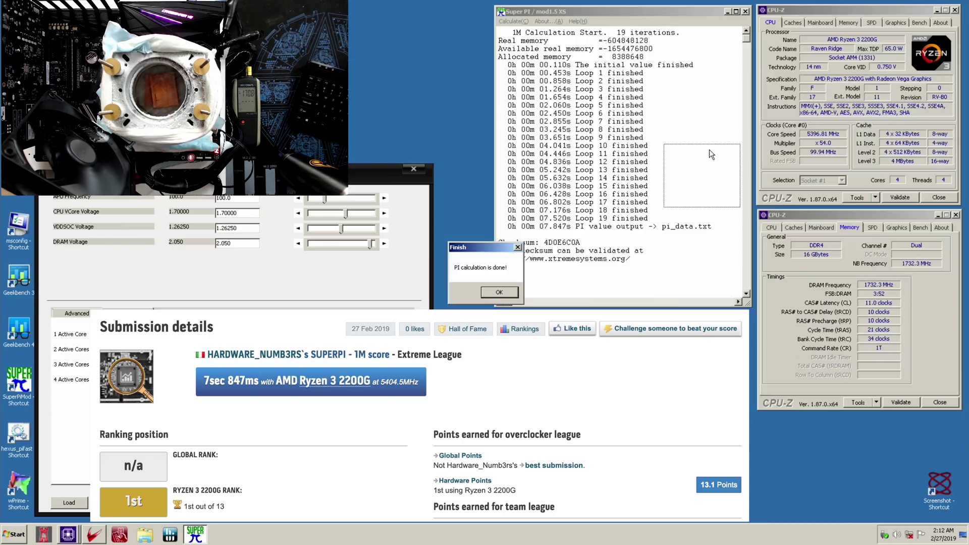
pyautogui.moveTo(710, 149); pyautogui.dragTo(710, 149)
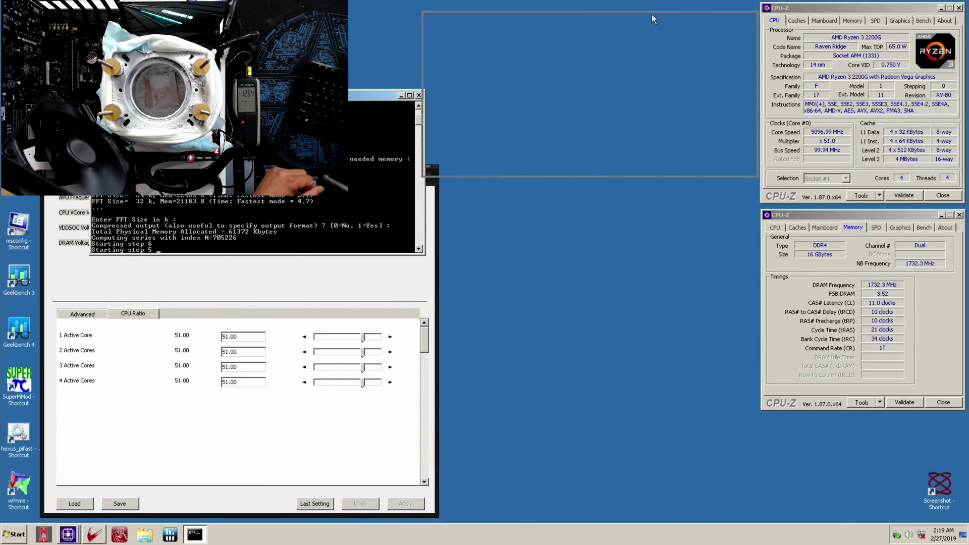
# Step: Run PiFast at CPU ratios of 51 and 52, placing its console beside the CPU-Z windows and dismissing each finished run
pyautogui.moveTo(653, 19); pyautogui.dragTo(653, 20)
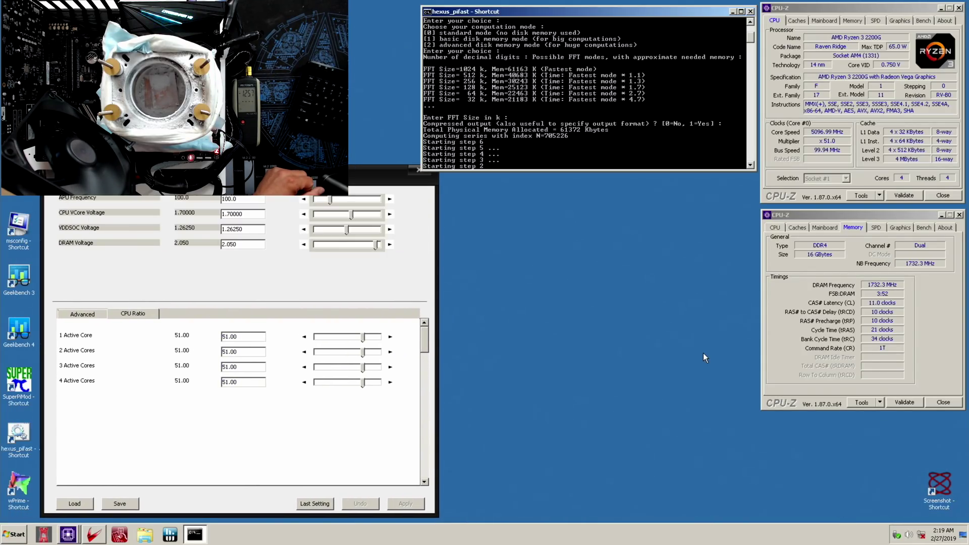
pyautogui.press('Return')
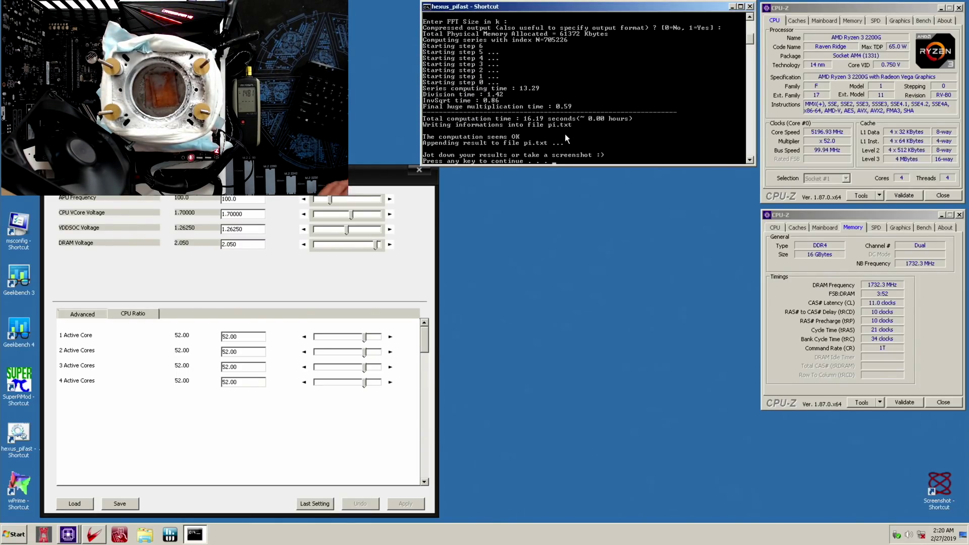
pyautogui.press('Return')
# Step: Rerun PiFast with all core ratios at 53 and capture a screenshot of the result beside CPU-Z
pyautogui.click(406, 503)
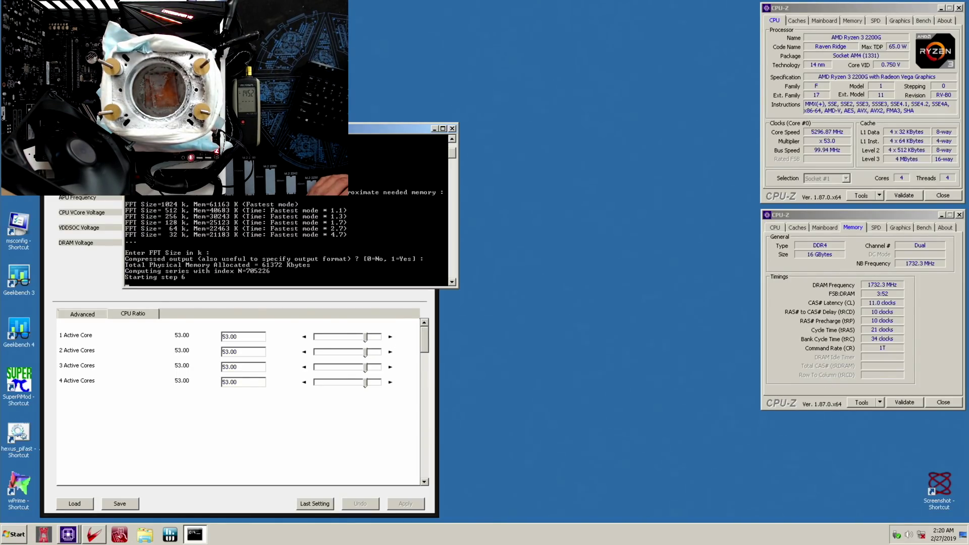
pyautogui.moveTo(267, 127); pyautogui.dragTo(567, 8)
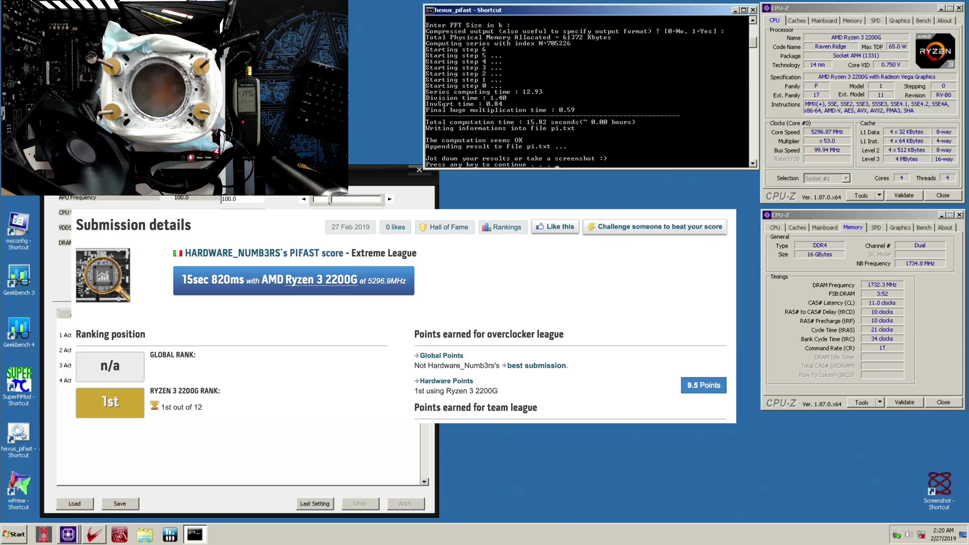
pyautogui.click(945, 493)
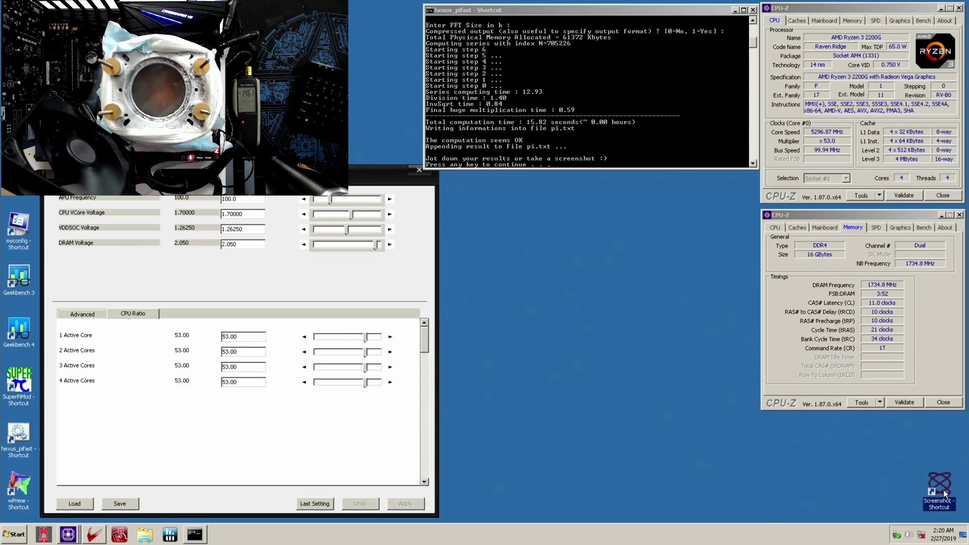
pyautogui.click(661, 126)
pyautogui.press('Return')
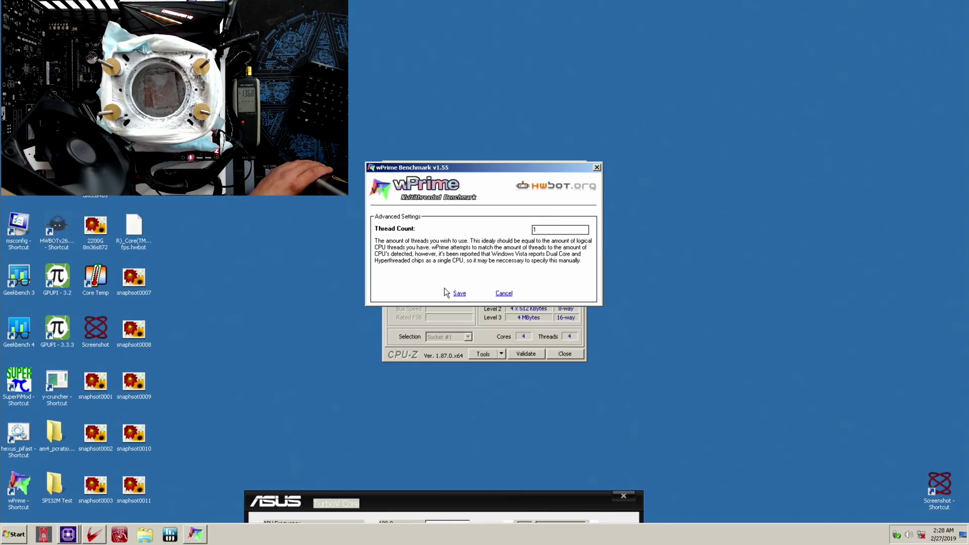
# Step: Set the wPrime thread count to 4, then run the 32M benchmark and capture a screenshot of its result
pyautogui.press('Return')
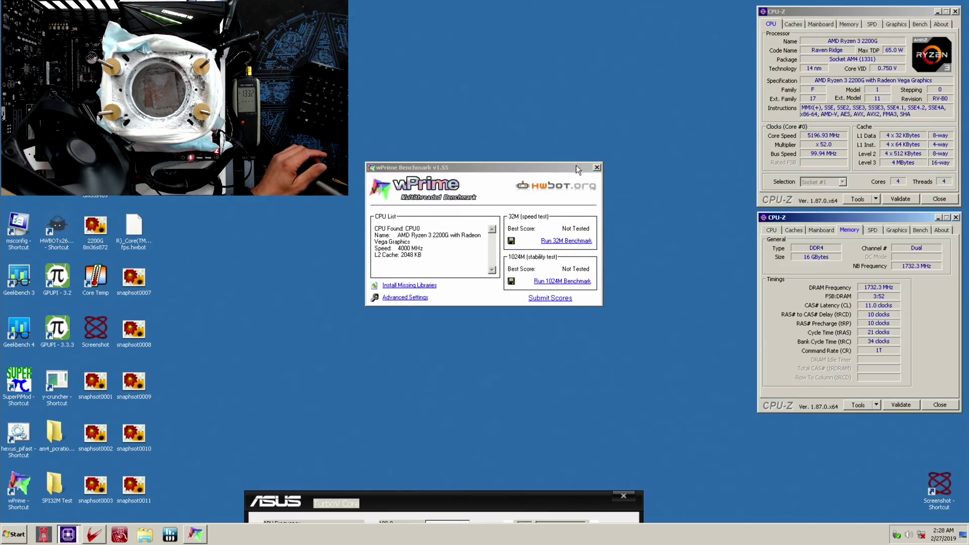
pyautogui.click(566, 241)
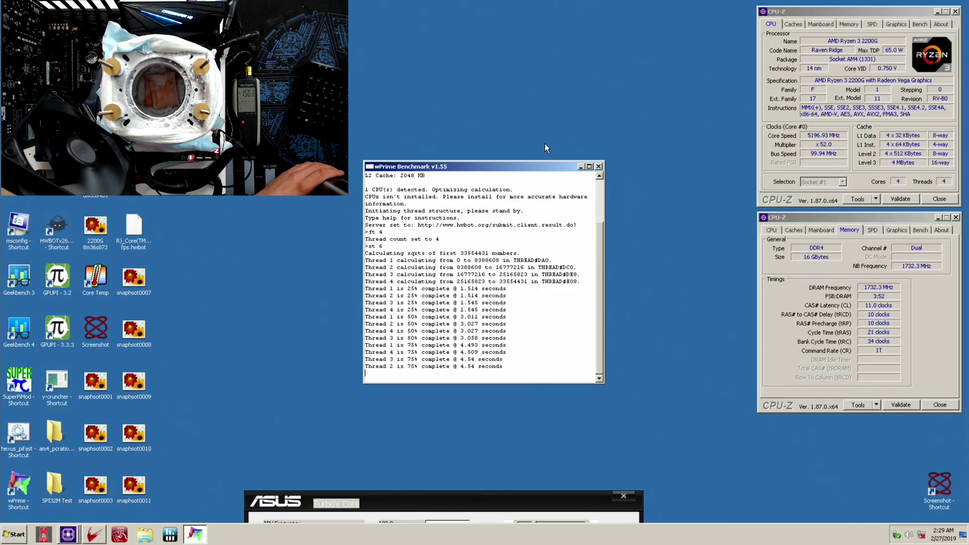
pyautogui.click(720, 86)
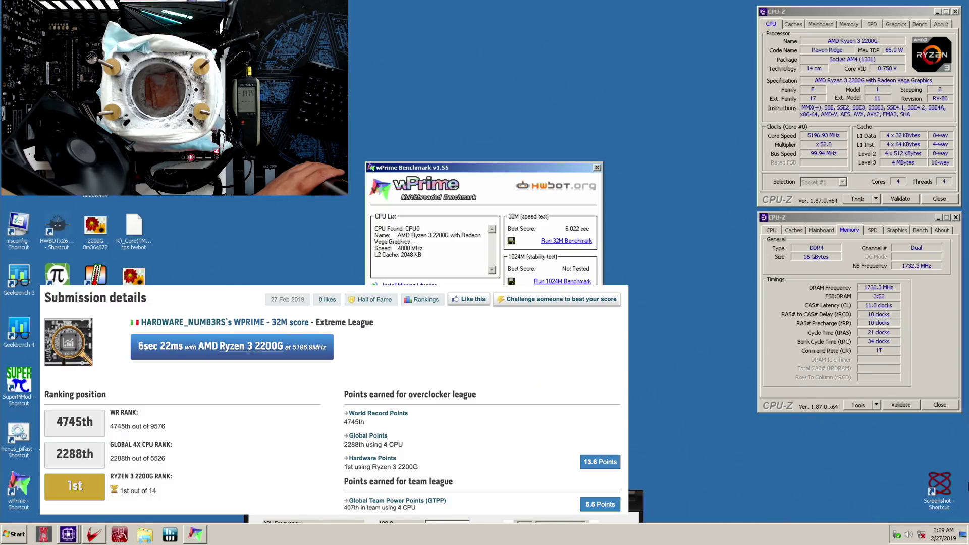
pyautogui.doubleClick(937, 479)
# Step: Run the wPrime 1024M benchmark and capture its result with the wPrime window placed beside CPU-Z
pyautogui.click(577, 243)
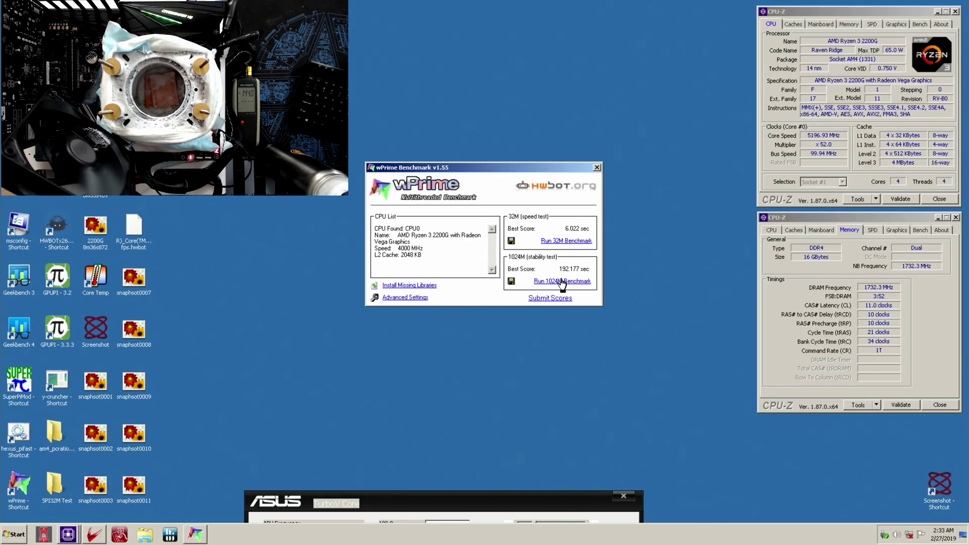
pyautogui.moveTo(553, 166); pyautogui.dragTo(704, 12)
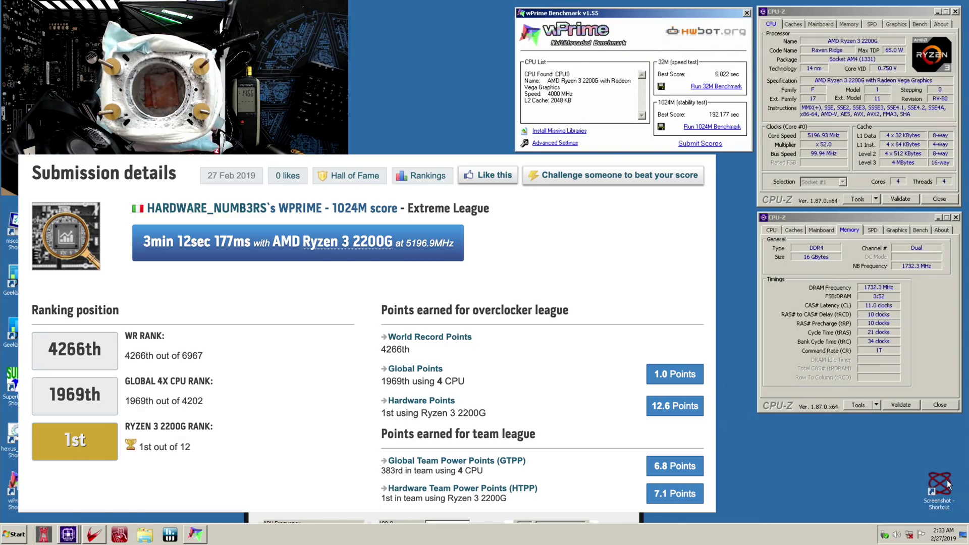
pyautogui.click(946, 484)
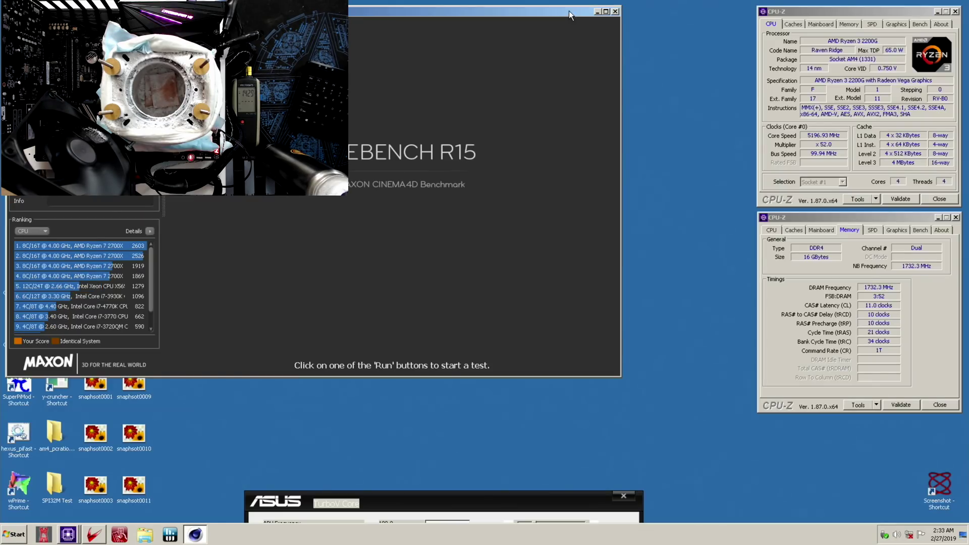
# Step: Run the Cinebench R15 CPU test at a CPU ratio of 48, then raise the ratio to 49 and rerun it
pyautogui.moveTo(503, 504); pyautogui.dragTo(494, 166)
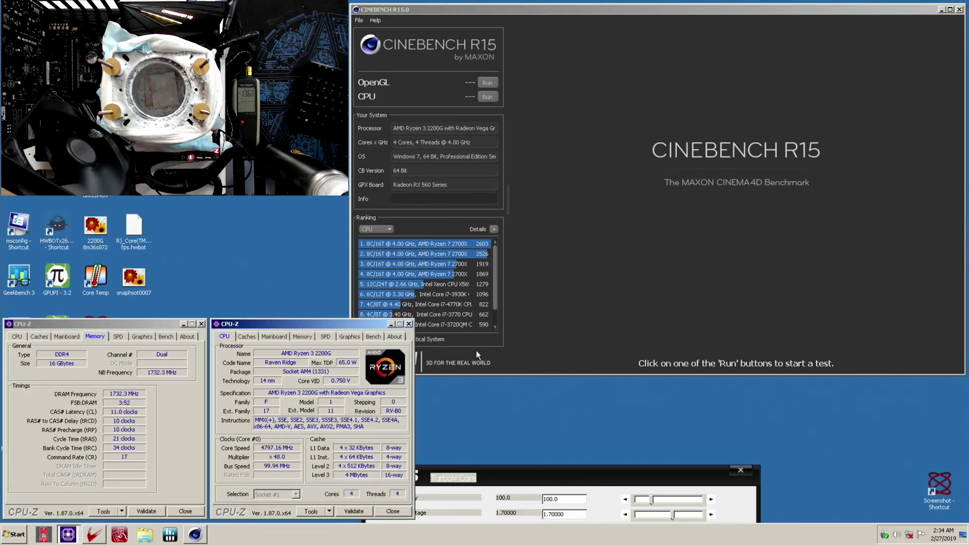
pyautogui.click(487, 96)
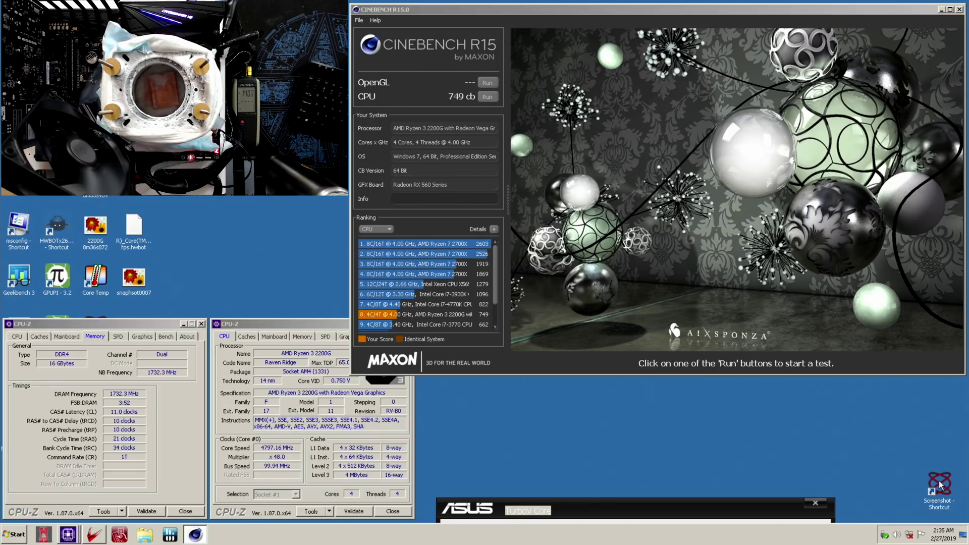
pyautogui.click(576, 508)
pyautogui.click(577, 505)
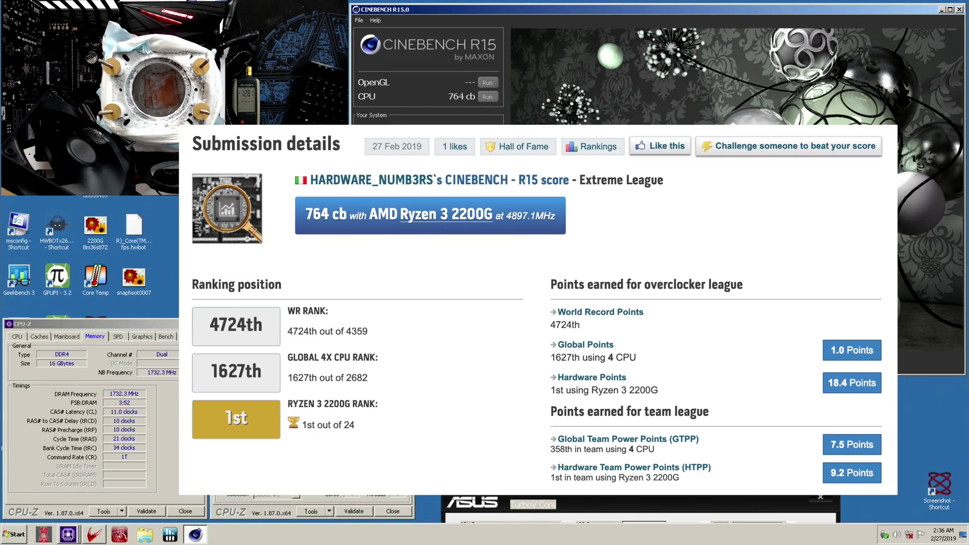
# Step: Capture a screenshot of the Cinebench R15 CPU result and close Cinebench R15
pyautogui.click(944, 486)
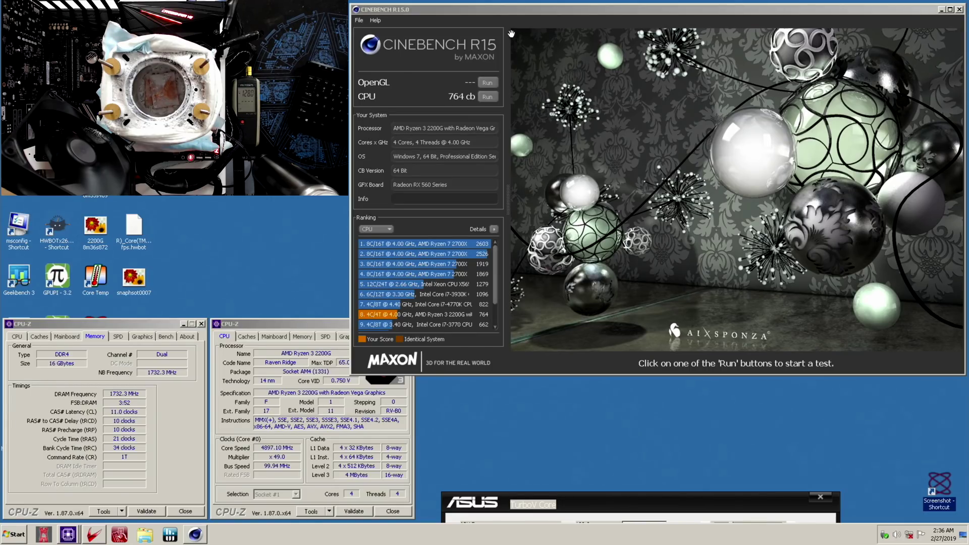
pyautogui.click(959, 10)
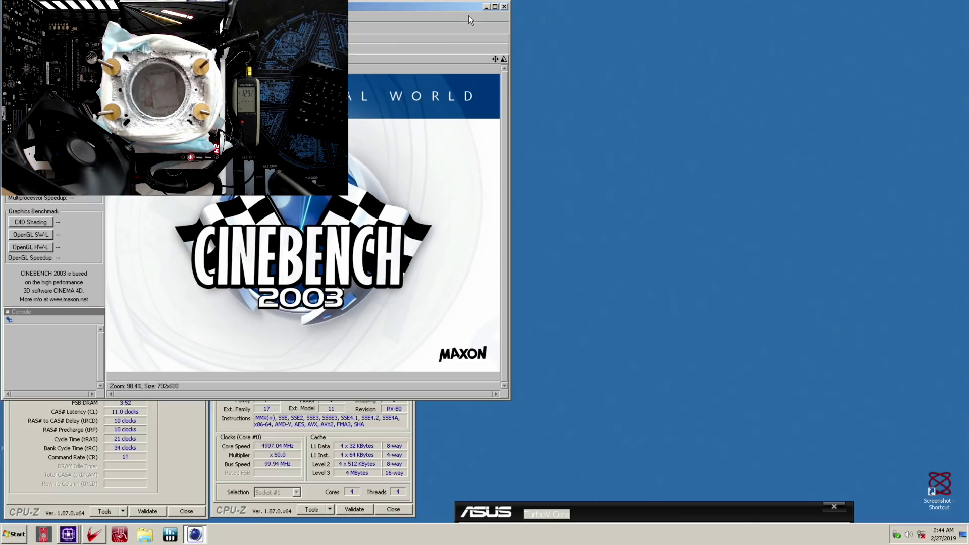
# Step: Place the Cinebench 2003 window clear of CPU-Z, run the multiple-CPU rendering test and capture a screenshot
pyautogui.moveTo(468, 15); pyautogui.dragTo(816, 15)
pyautogui.click(491, 189)
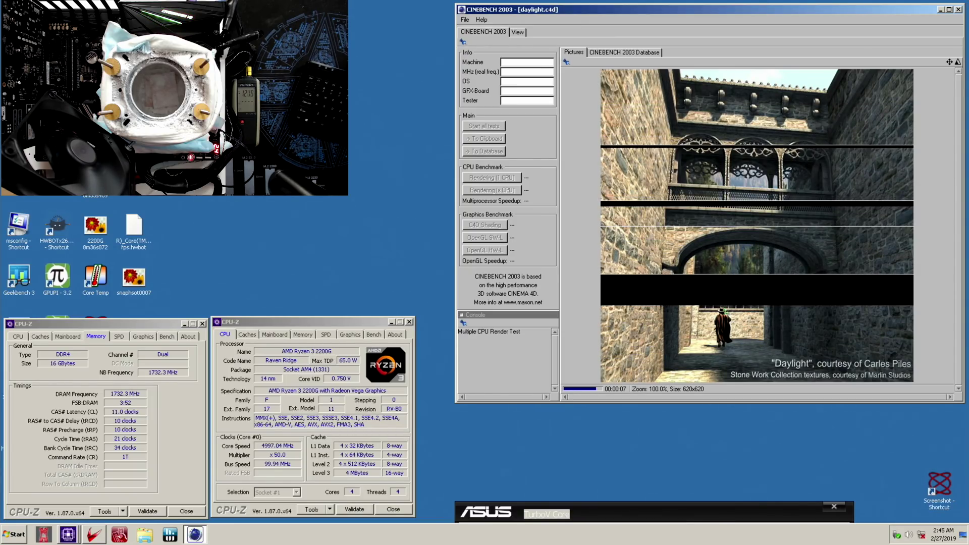
pyautogui.click(946, 478)
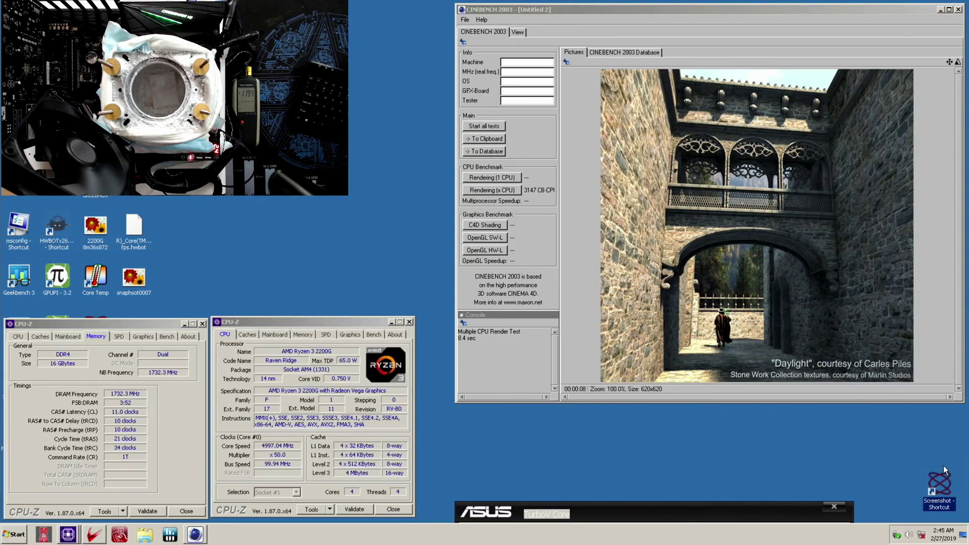
# Step: Repeat the Cinebench 2003 multiple-CPU rendering test, capture a screenshot of the result and close Cinebench 2003
pyautogui.click(511, 189)
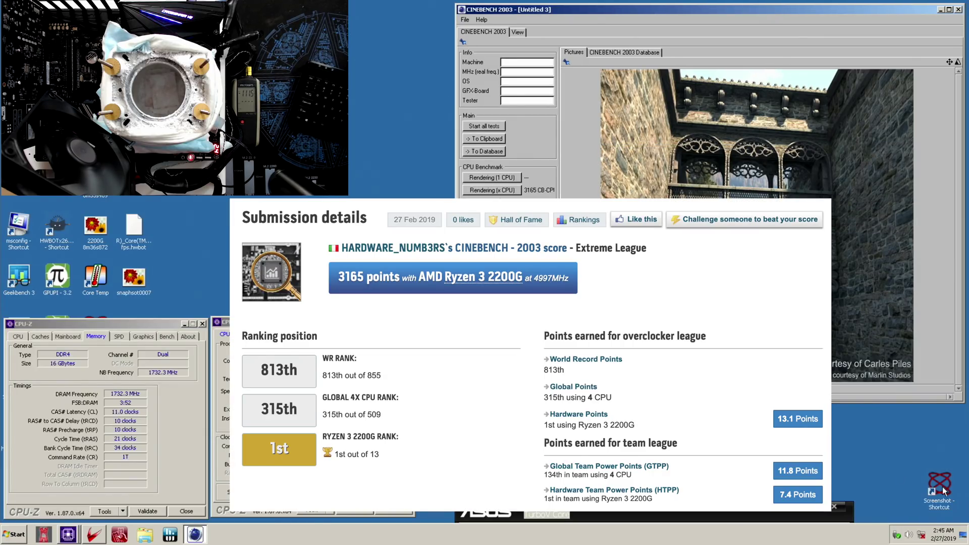
pyautogui.click(943, 490)
pyautogui.click(958, 9)
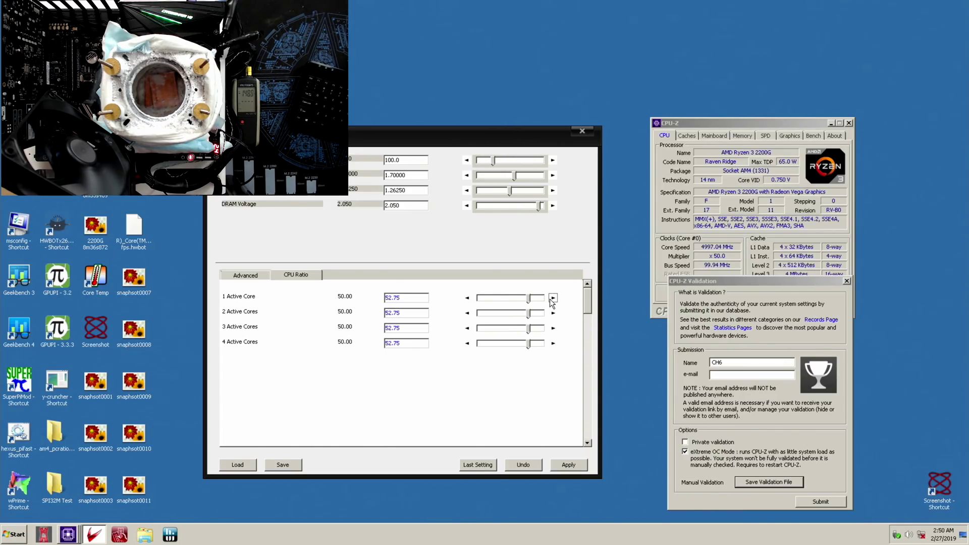
# Step: Apply a 53.00 ratio to all active cores and save the CPU-Z validation file as cpuz.cvf on UTILS (D:)
pyautogui.click(577, 467)
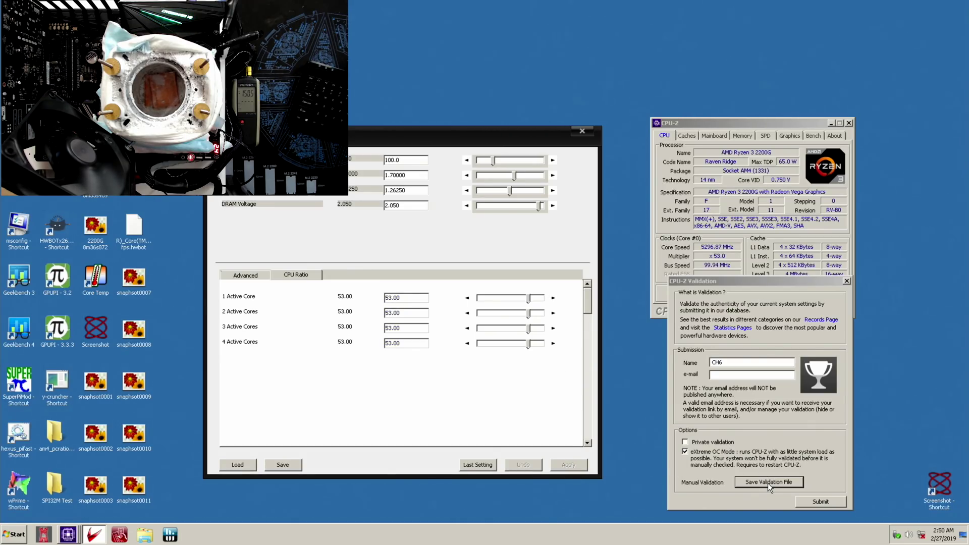
pyautogui.click(767, 482)
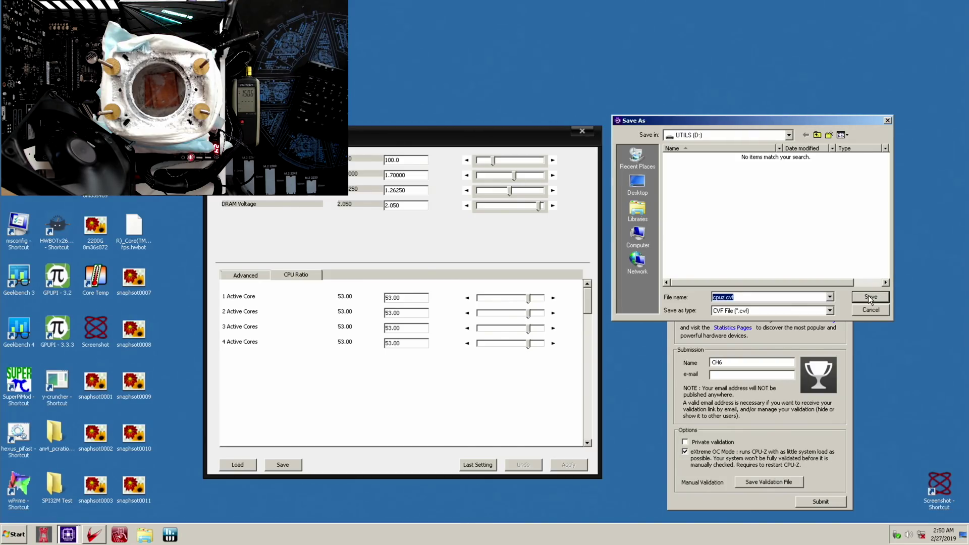
pyautogui.click(869, 298)
pyautogui.click(515, 269)
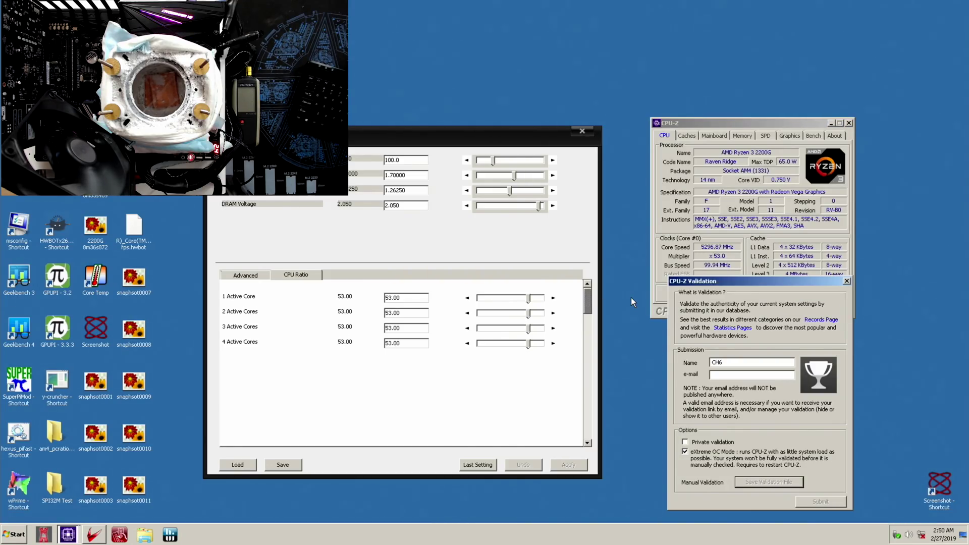